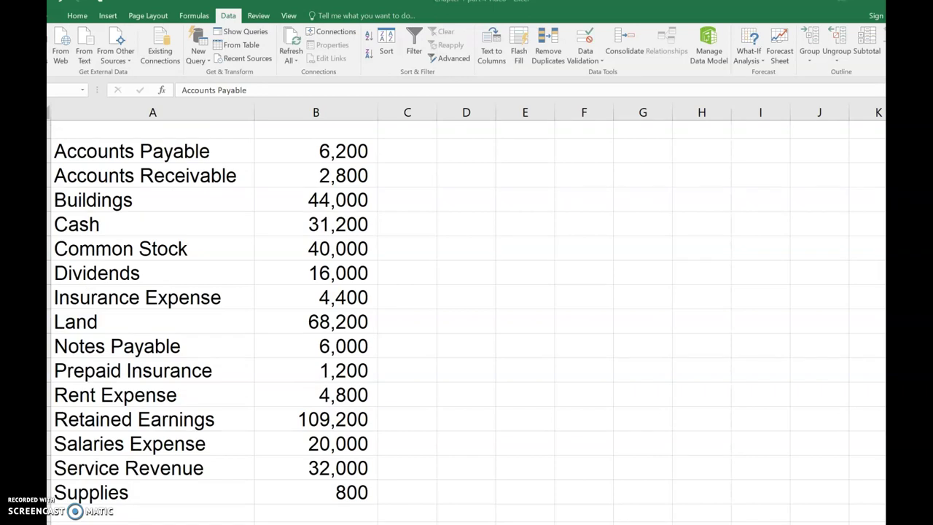
Enter the heading lines "Platt, Inc.", "Income Statement" and "For the month ended November 30, 2020" in cells A1 to A3.
{"action": "left_click", "coordinate": [152, 151]}
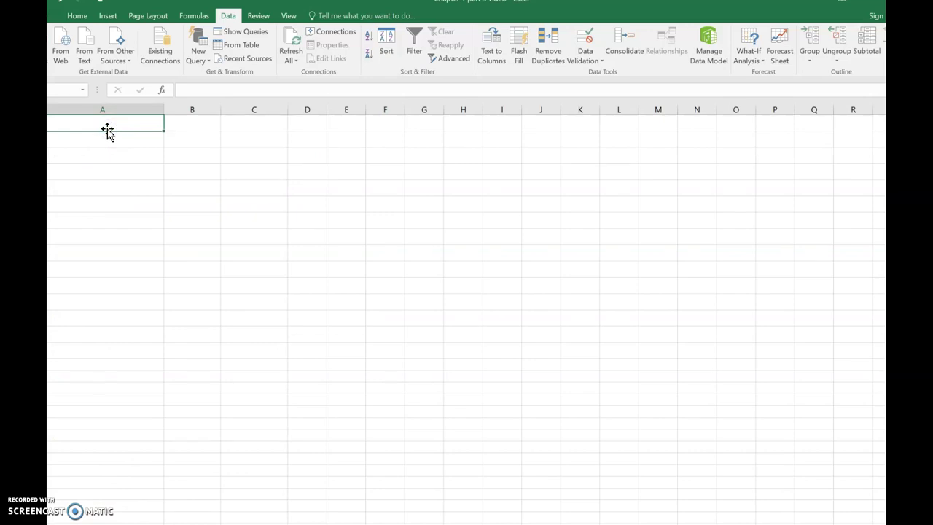
{"action": "type", "text": "Platt, Inc."}
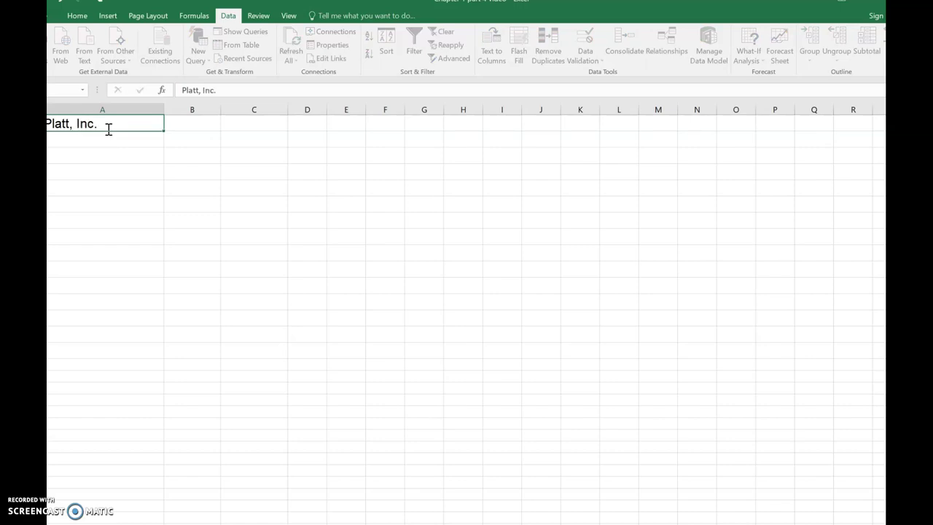
{"action": "key", "text": "Return"}
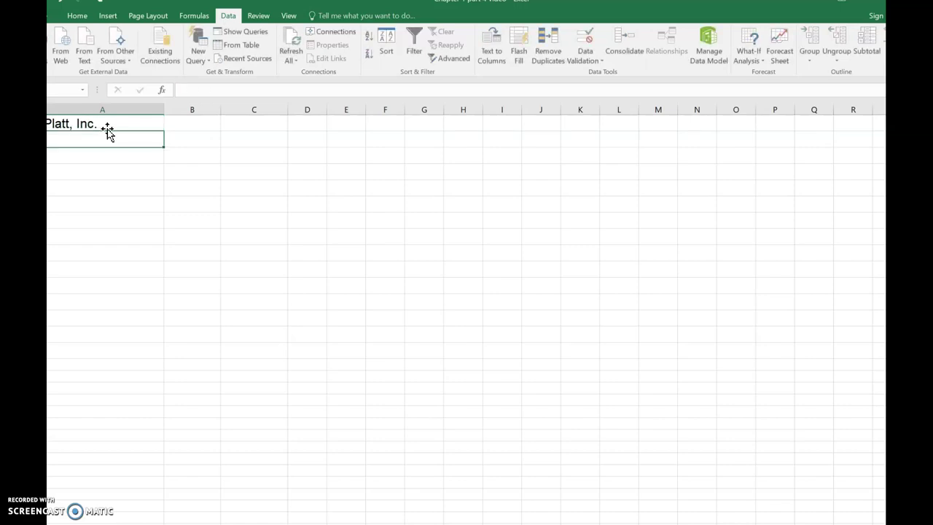
{"action": "type", "text": "Incom"}
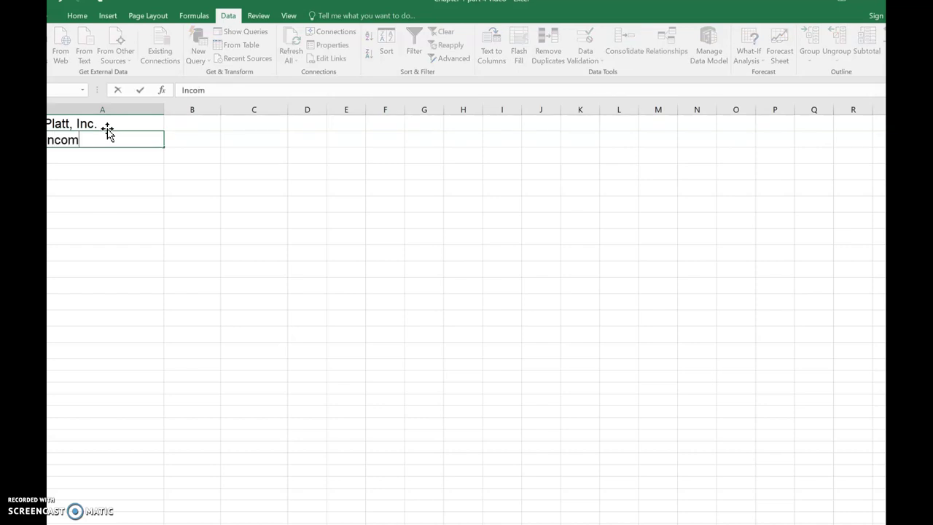
{"action": "type", "text": "e Statement"}
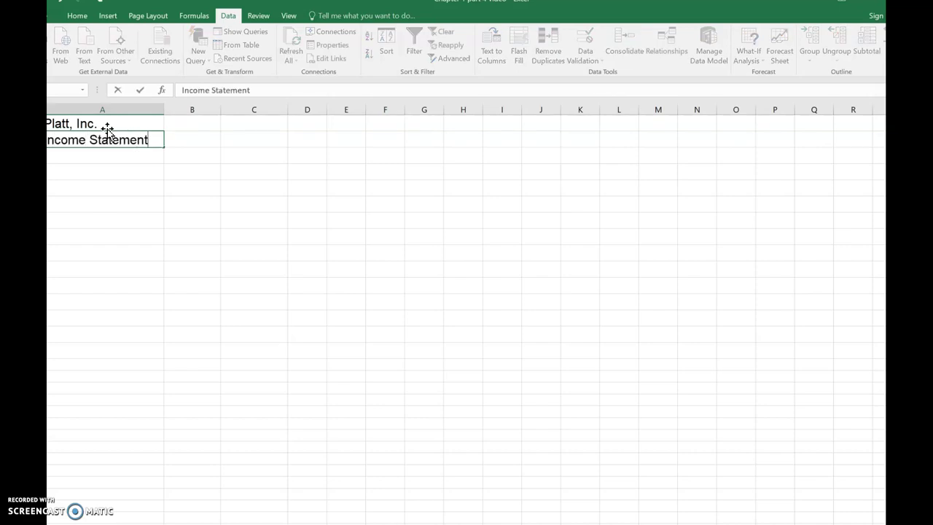
{"action": "key", "text": "Return"}
{"action": "type", "text": "F"}
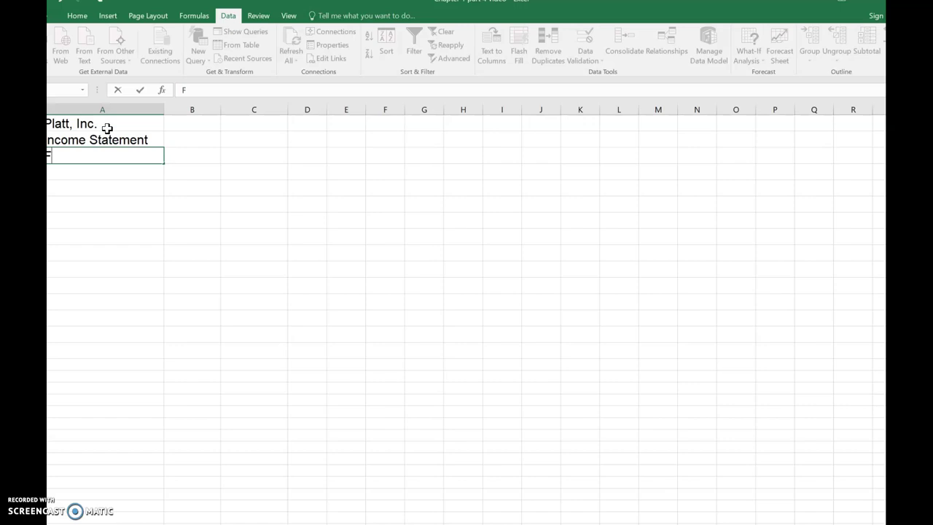
{"action": "type", "text": "or the month e"}
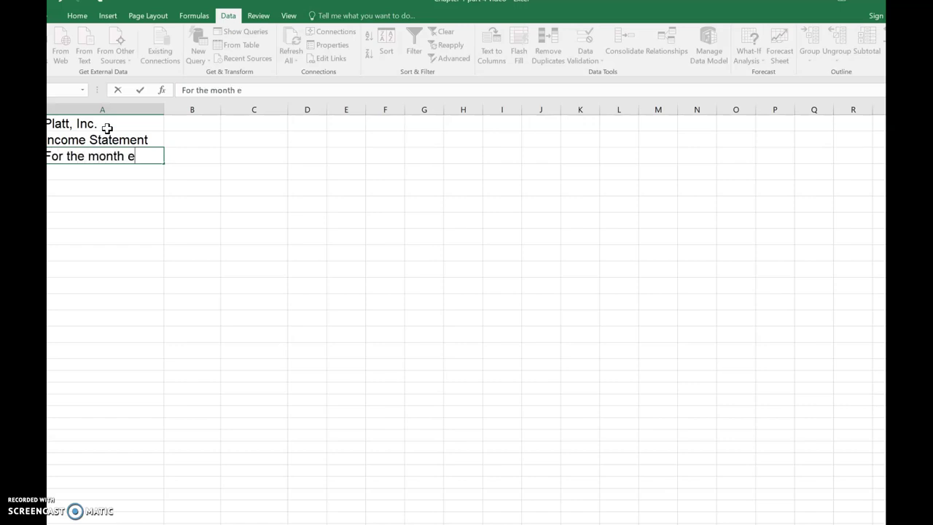
{"action": "type", "text": "nded November 30, 2020"}
{"action": "key", "text": "Return"}
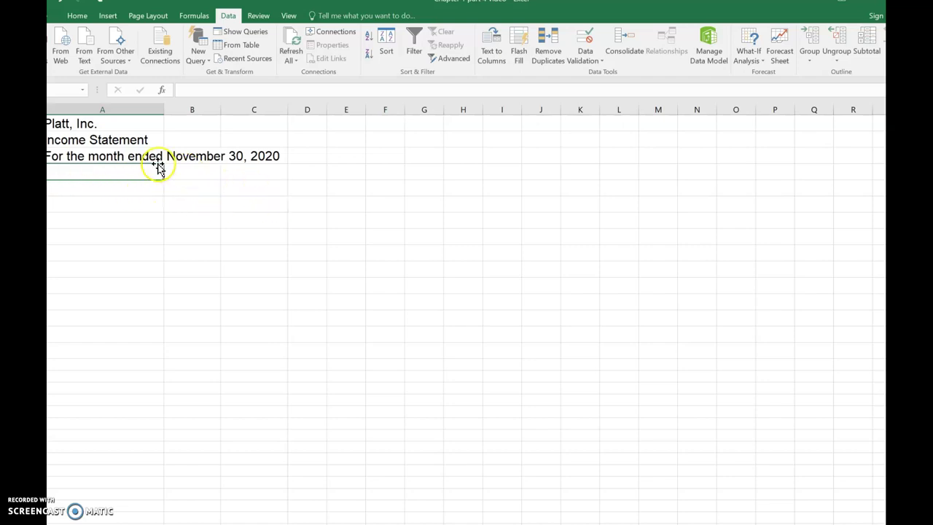
Merge and center each of the three heading lines across columns A to C.
{"action": "left_click", "coordinate": [117, 125]}
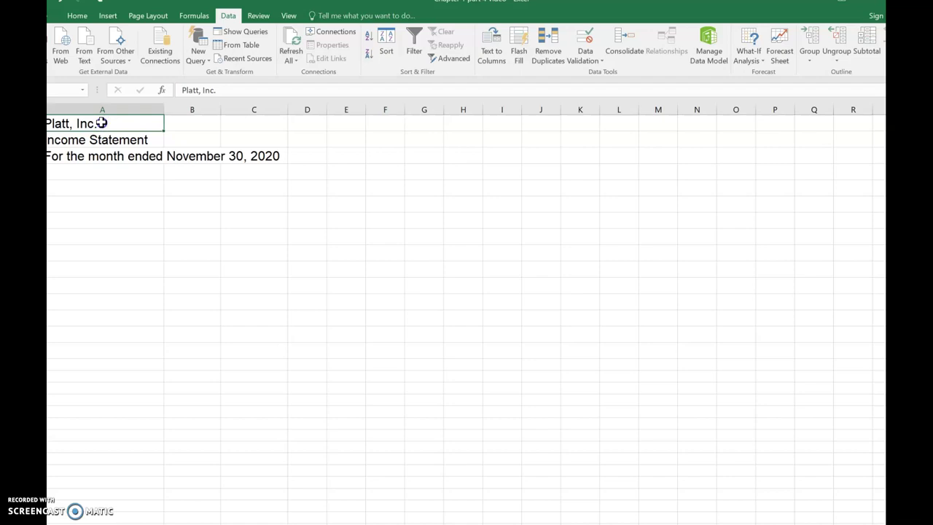
{"action": "left_click_drag", "start_coordinate": [101, 122], "coordinate": [236, 122]}
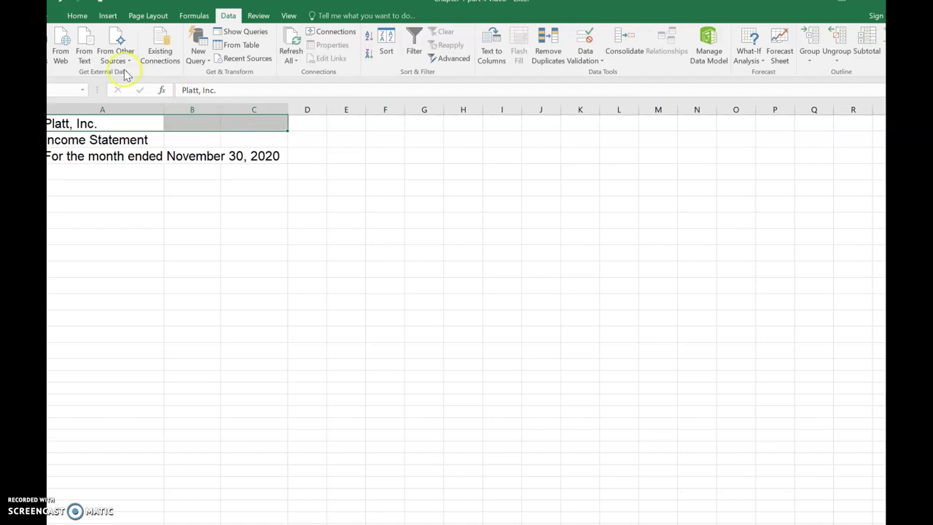
{"action": "left_click", "coordinate": [78, 16]}
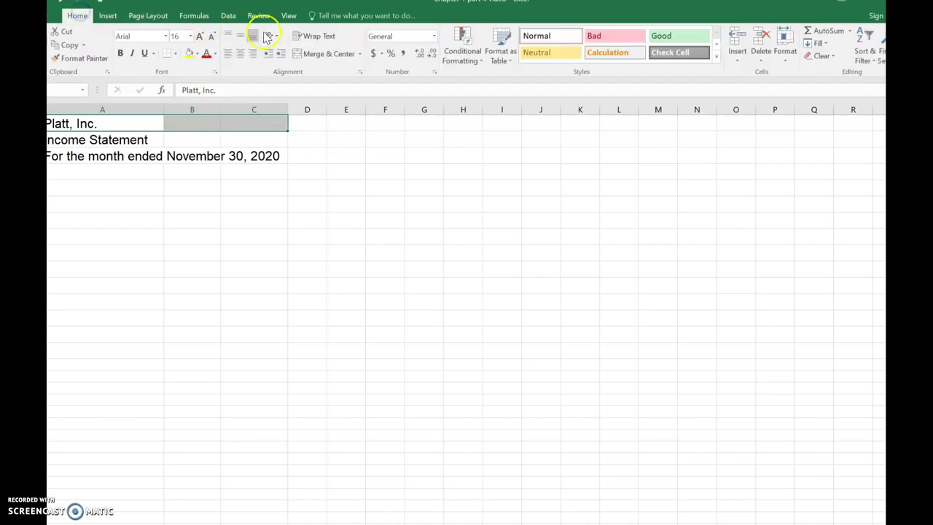
{"action": "left_click", "coordinate": [326, 54]}
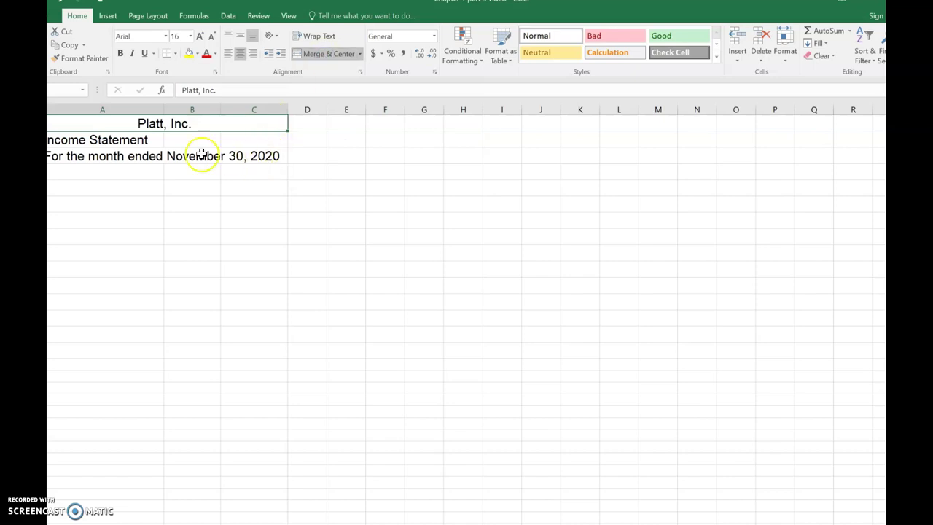
{"action": "left_click", "coordinate": [104, 140]}
{"action": "left_click_drag", "start_coordinate": [169, 138], "coordinate": [237, 139]}
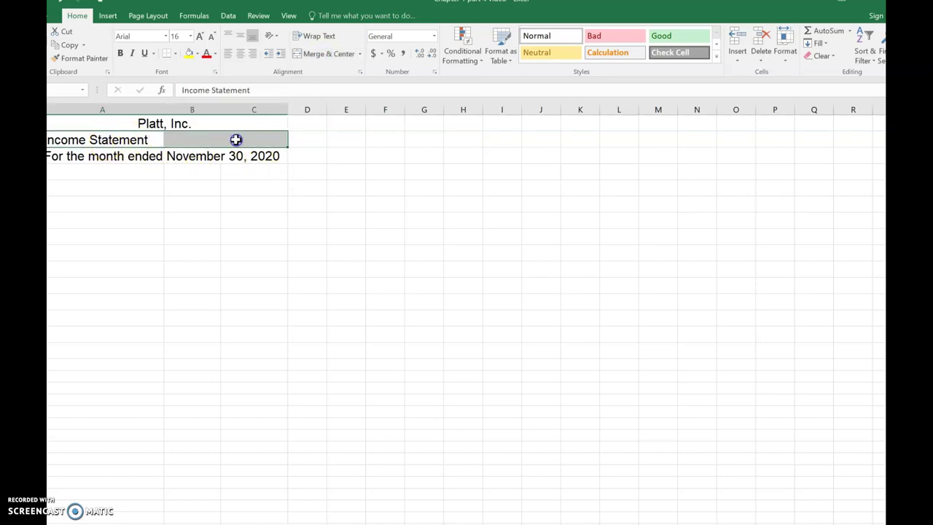
{"action": "left_click", "coordinate": [333, 57]}
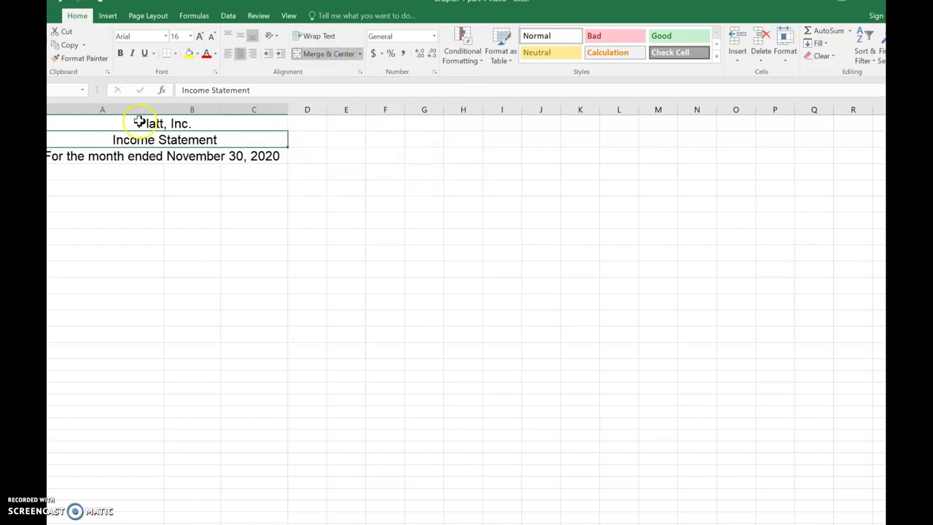
{"action": "left_click_drag", "start_coordinate": [94, 159], "coordinate": [246, 161]}
{"action": "left_click", "coordinate": [326, 57]}
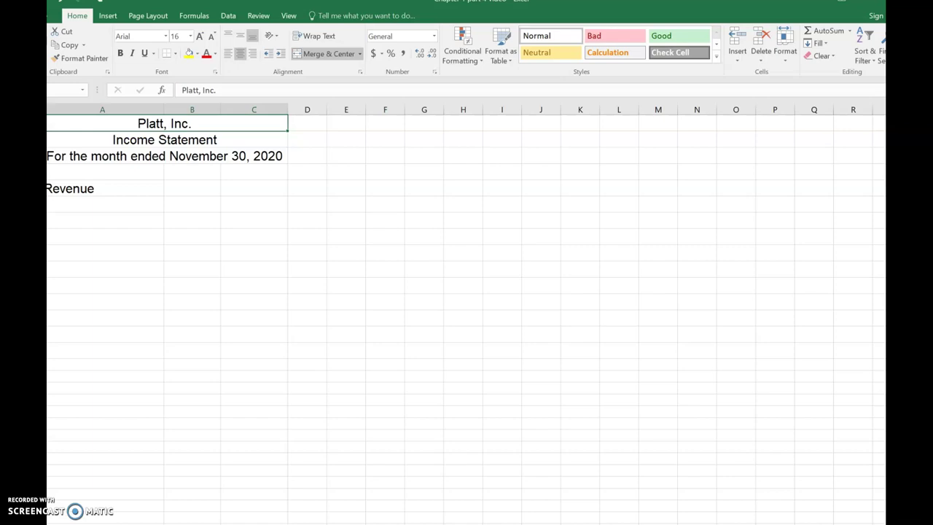
Check the account balances sheet for the revenue and expense amounts, returning to the income statement sheet each time.
{"action": "key", "text": "ctrl+Page_Down"}
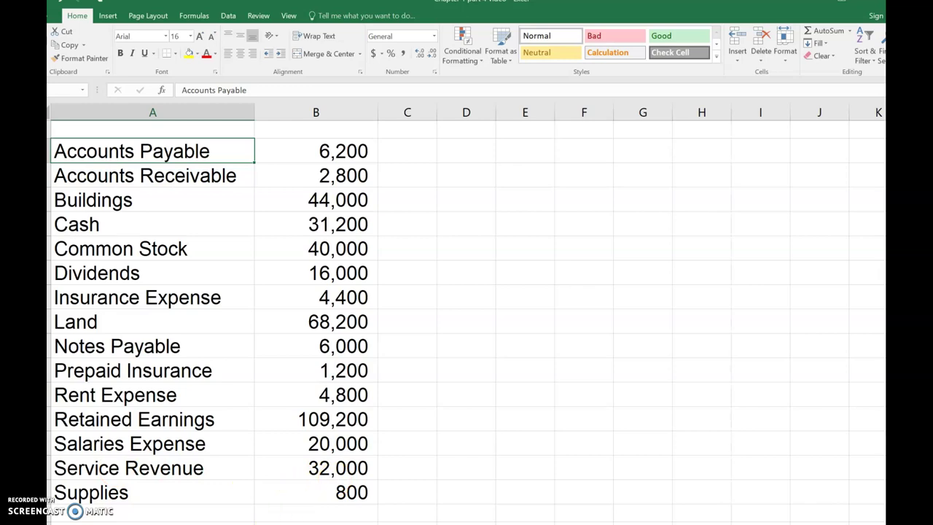
{"action": "key", "text": "ctrl+Page_Up"}
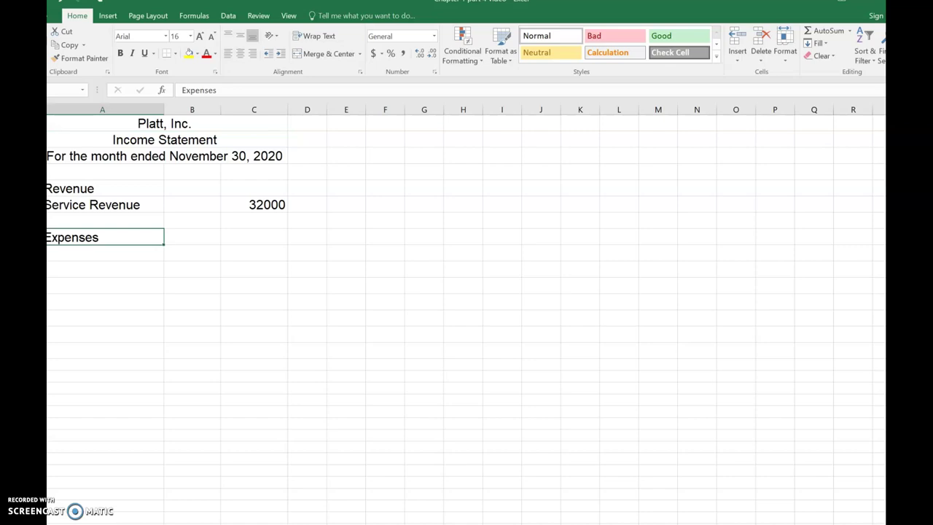
{"action": "key", "text": "ctrl+Page_Down"}
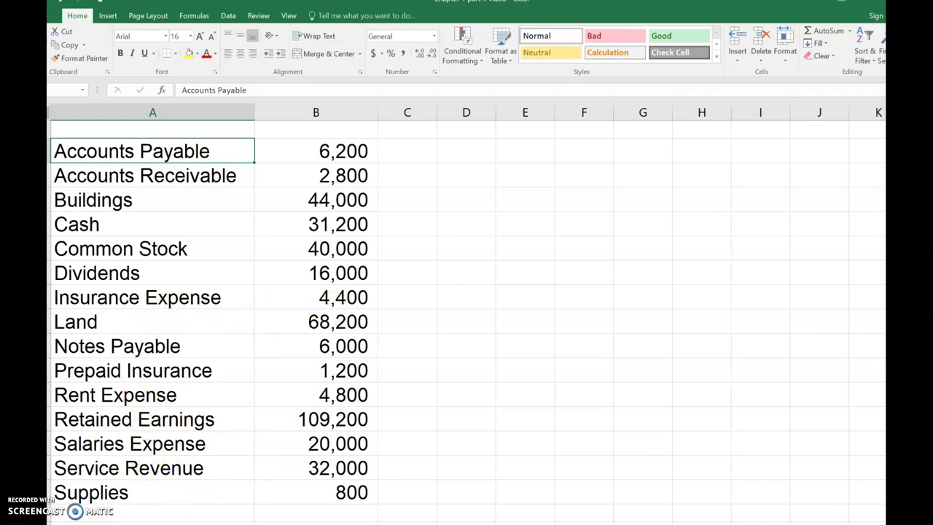
{"action": "key", "text": "ctrl+Page_Down"}
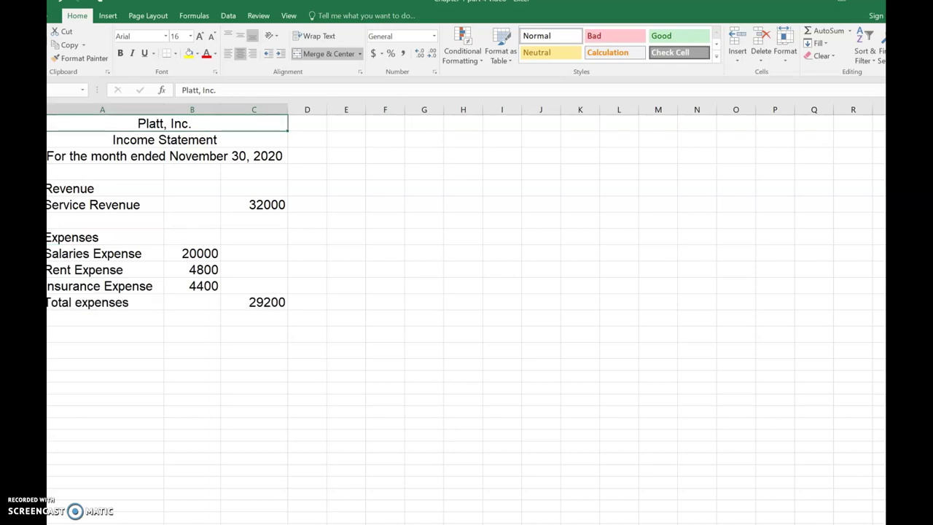
{"action": "left_click", "coordinate": [249, 302]}
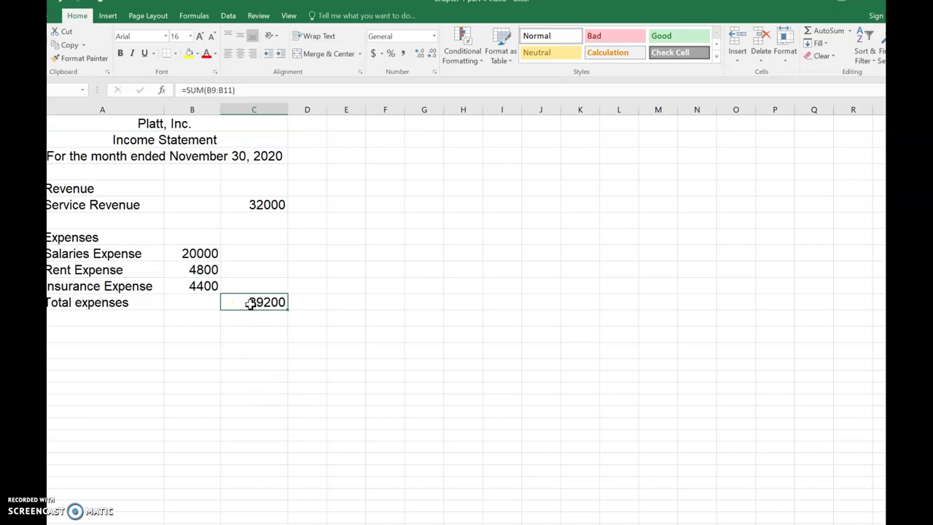
{"action": "type", "text": "="}
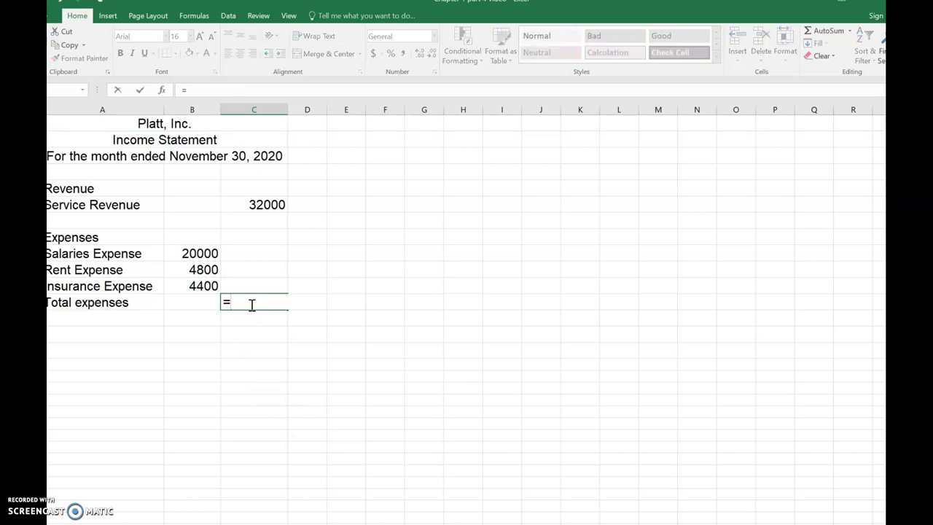
{"action": "left_click", "coordinate": [204, 252]}
{"action": "type", "text": "+"}
{"action": "left_click", "coordinate": [206, 269]}
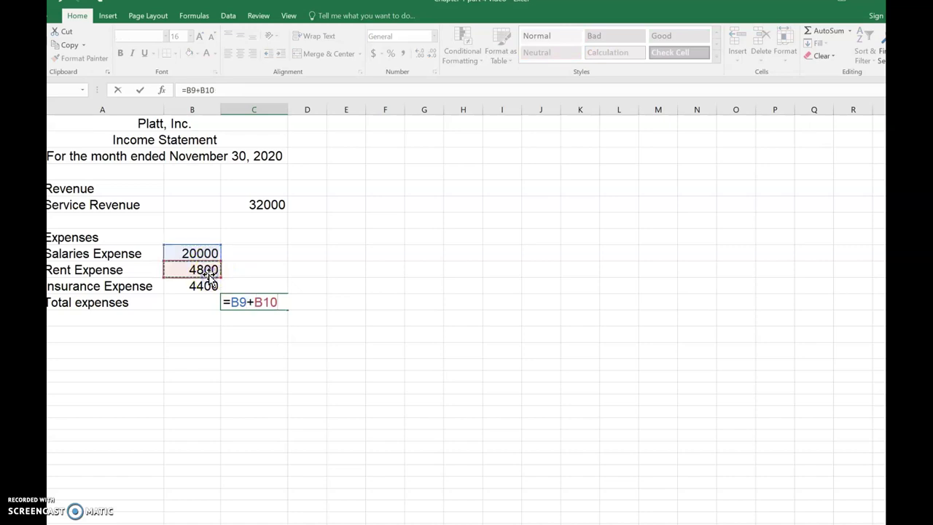
{"action": "key", "text": "Escape"}
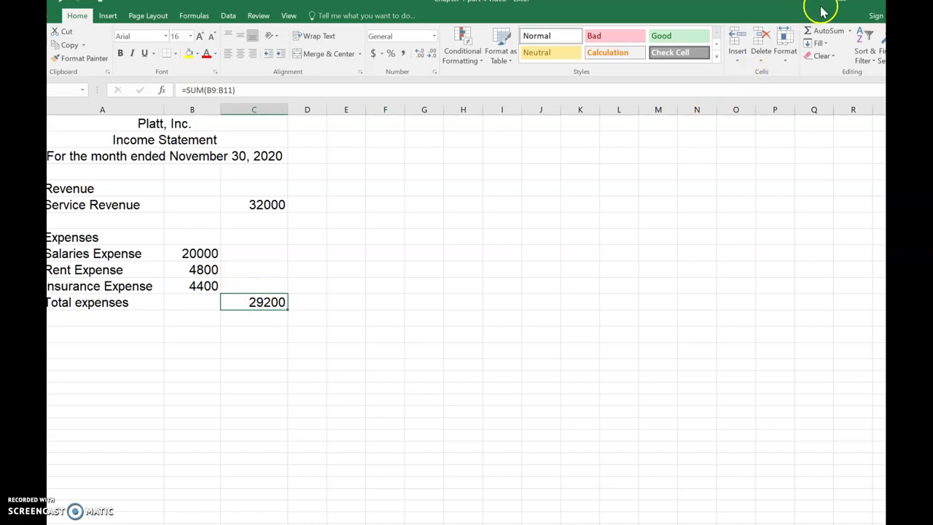
Total the expenses in C12 with AutoSum over the range B9:B11.
{"action": "left_click", "coordinate": [828, 34]}
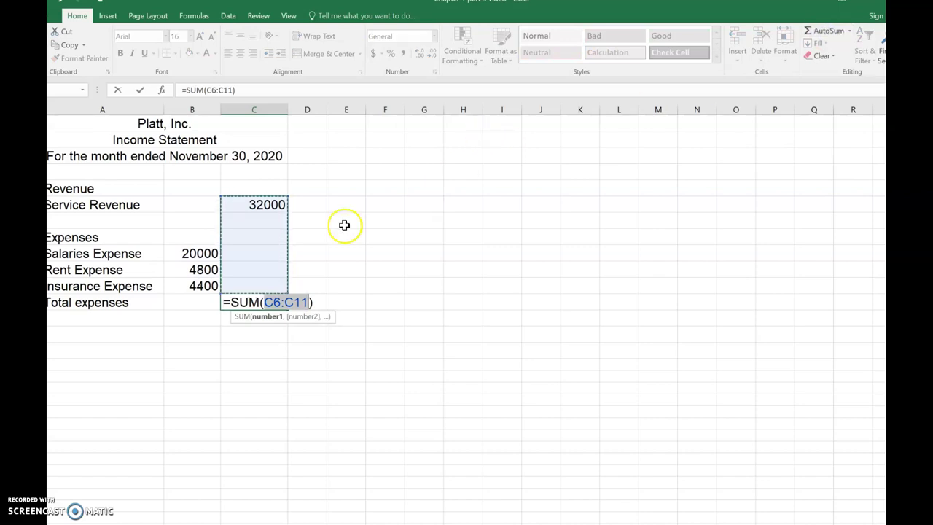
{"action": "left_click", "coordinate": [192, 254]}
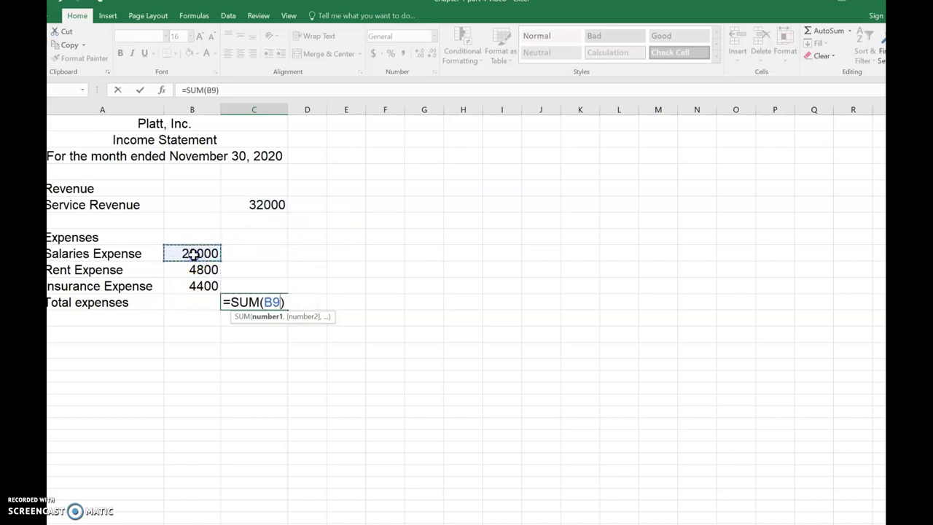
{"action": "left_click_drag", "start_coordinate": [192, 253], "coordinate": [194, 279]}
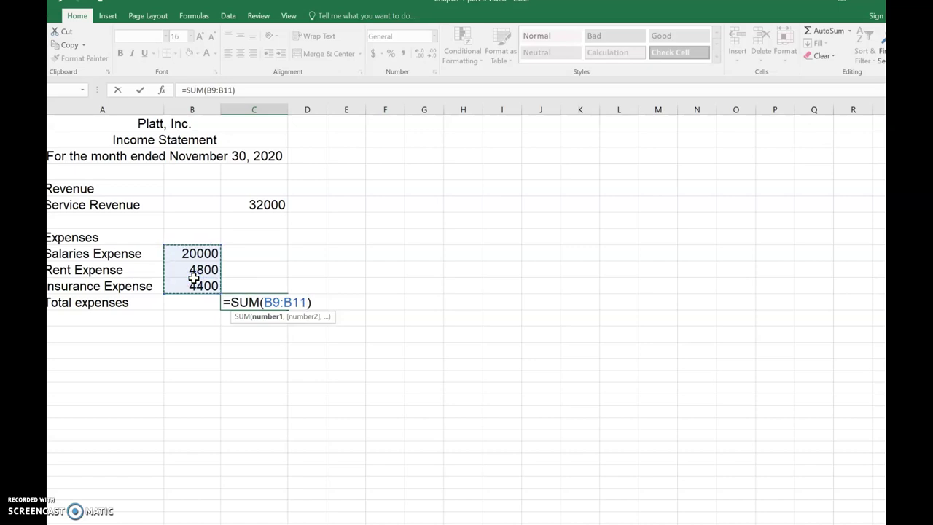
{"action": "key", "text": "Return"}
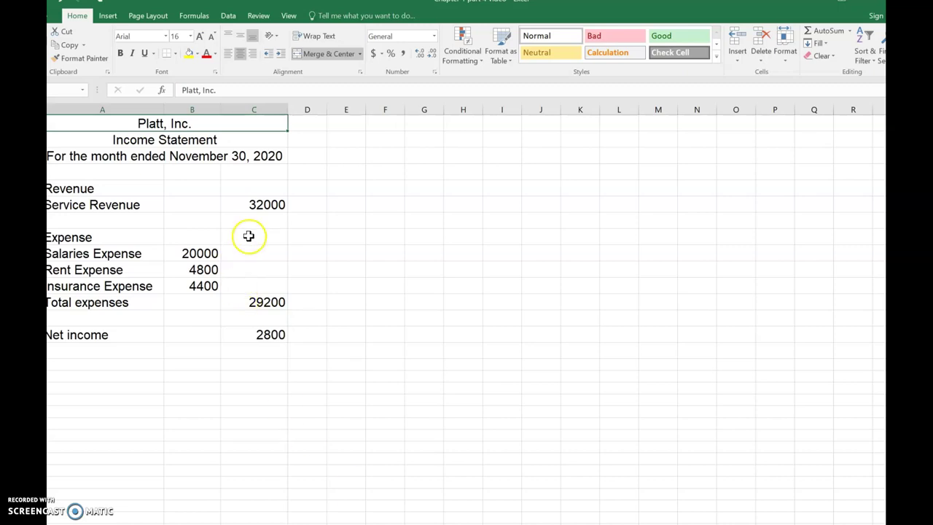
Inspect the net income formula in C14 and leave the cell.
{"action": "double_click", "coordinate": [260, 334]}
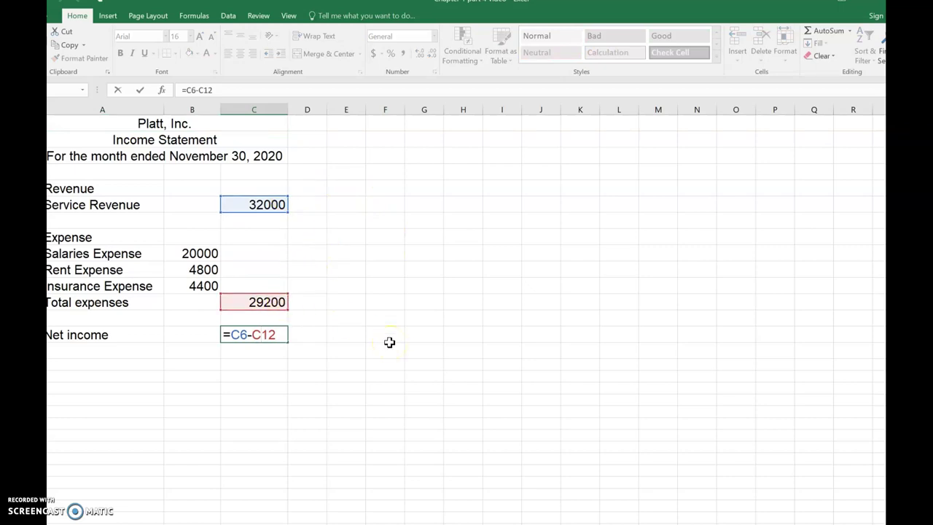
{"action": "key", "text": "Return"}
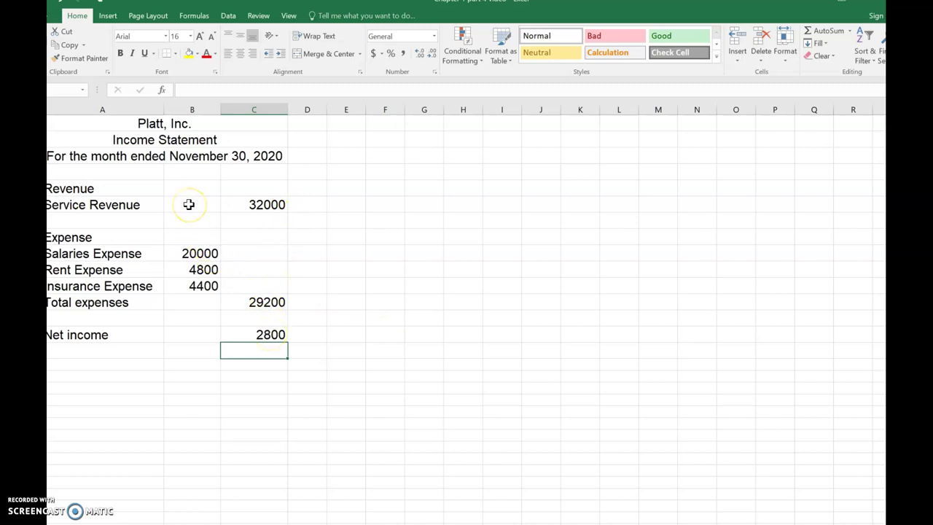
Format the amounts in B6:C14 with comma style and no decimal places, and widen column B slightly.
{"action": "left_click_drag", "start_coordinate": [189, 204], "coordinate": [259, 330]}
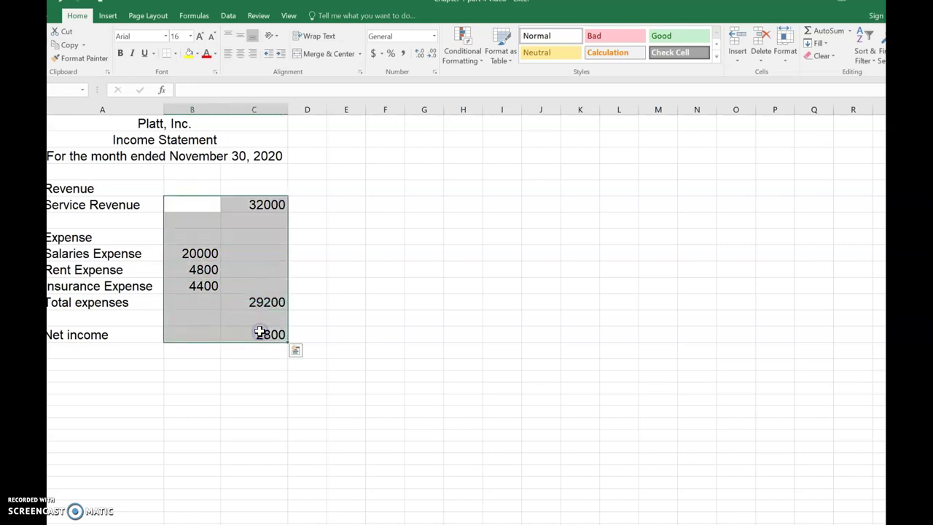
{"action": "left_click", "coordinate": [404, 54]}
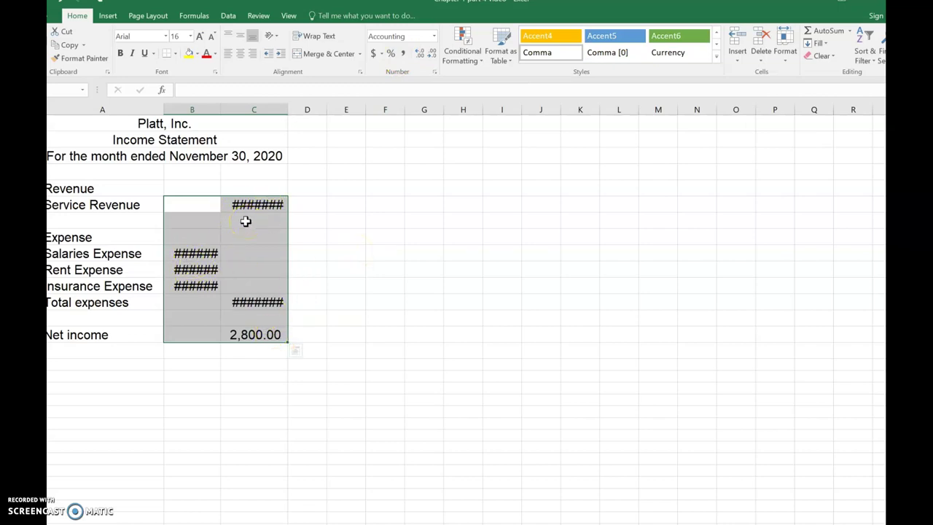
{"action": "left_click", "coordinate": [374, 204]}
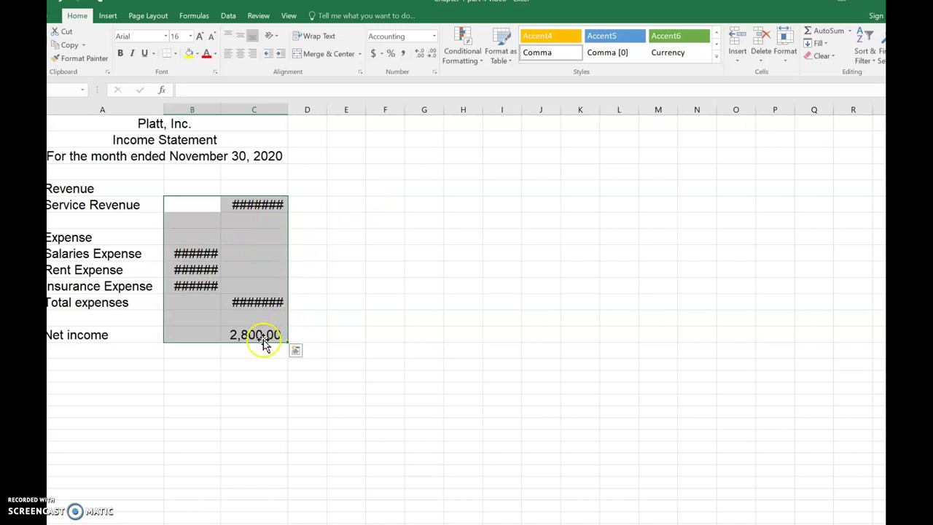
{"action": "left_click", "coordinate": [432, 57]}
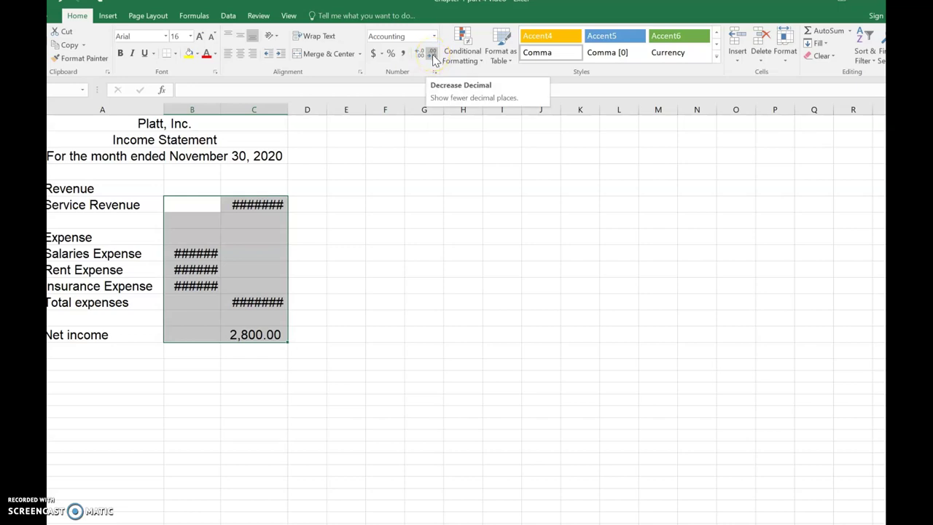
{"action": "left_click", "coordinate": [433, 57]}
{"action": "left_click", "coordinate": [432, 57]}
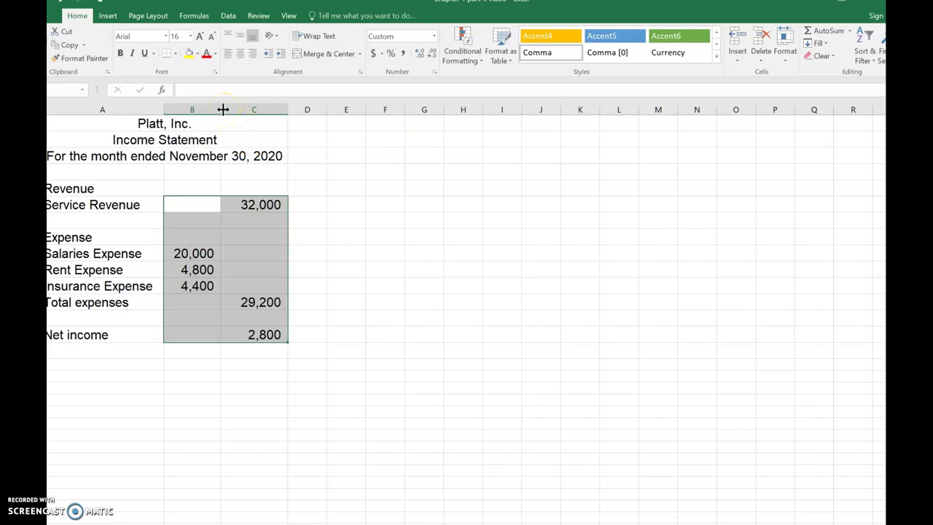
{"action": "mouse_move", "coordinate": [223, 109]}
{"action": "left_mouse_down"}
{"action": "mouse_move", "coordinate": [249, 109]}
{"action": "mouse_move", "coordinate": [216, 109]}
{"action": "mouse_move", "coordinate": [225, 110]}
{"action": "left_mouse_up"}
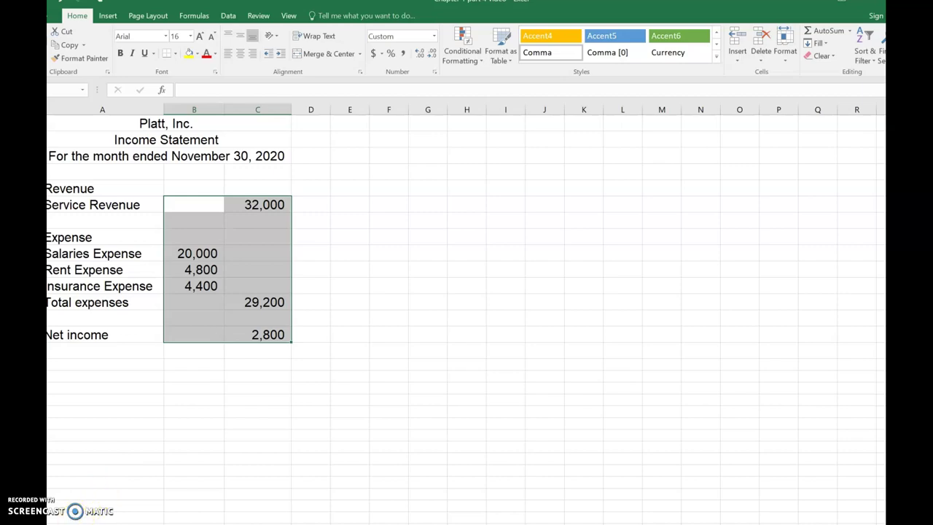
Switch to the presentation slide on preparing the income statement.
{"action": "key", "text": "alt+Tab"}
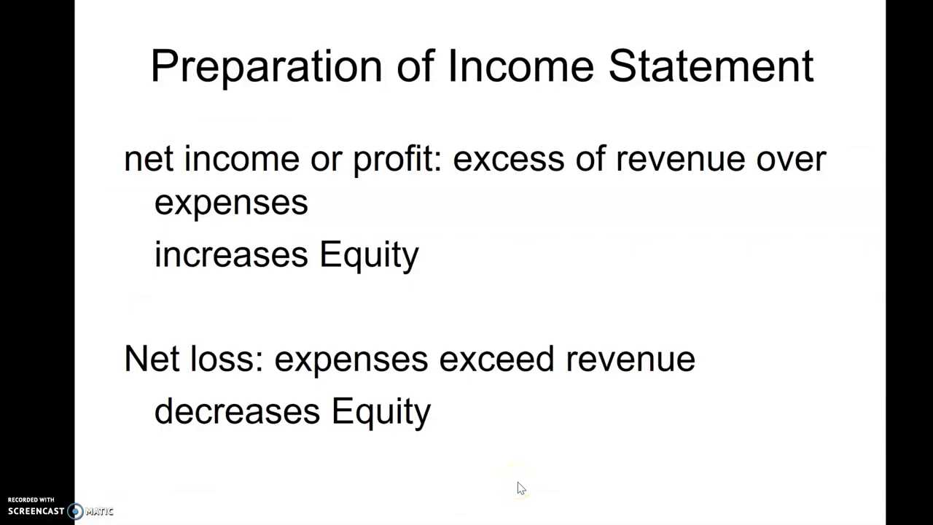